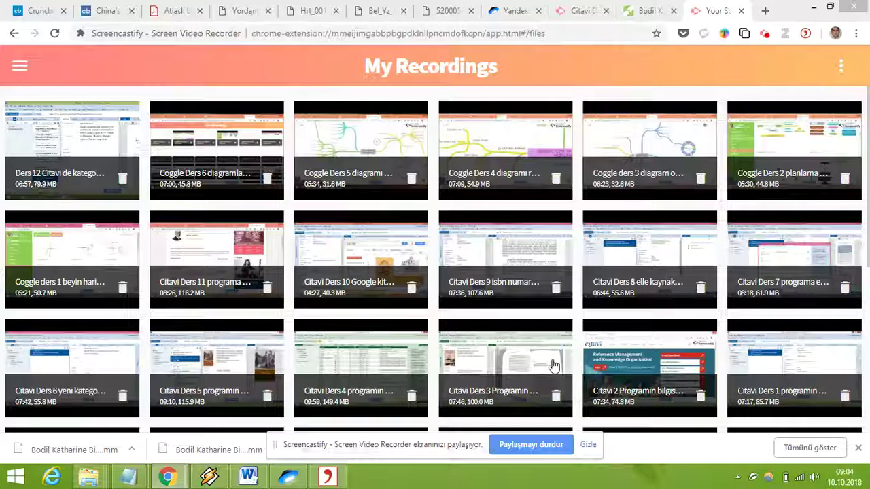
- Switch from Screencastify to the Citavi project 'Muş Ermenileri' via the taskbar
left_click(334, 478)
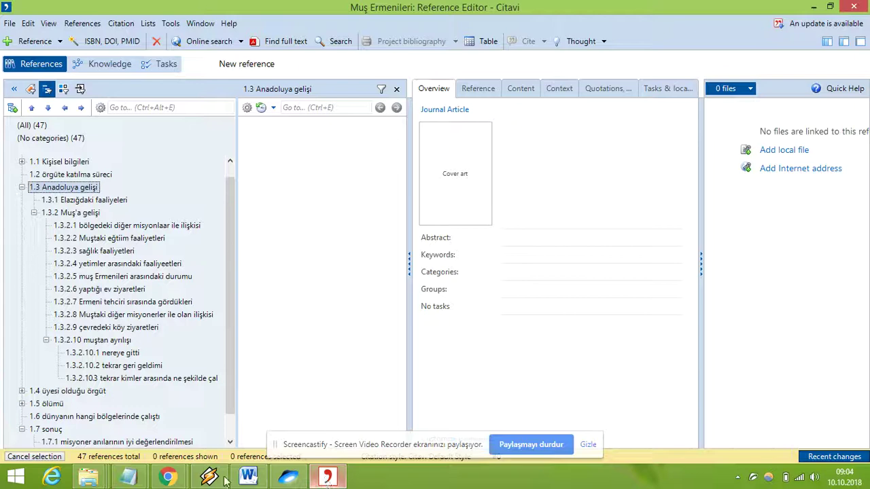
- Move the splitter between the category tree and reference list leftward
mouse_move(232, 201)
left_mouse_down()
mouse_move(232, 181)
mouse_move(232, 201)
left_mouse_up()
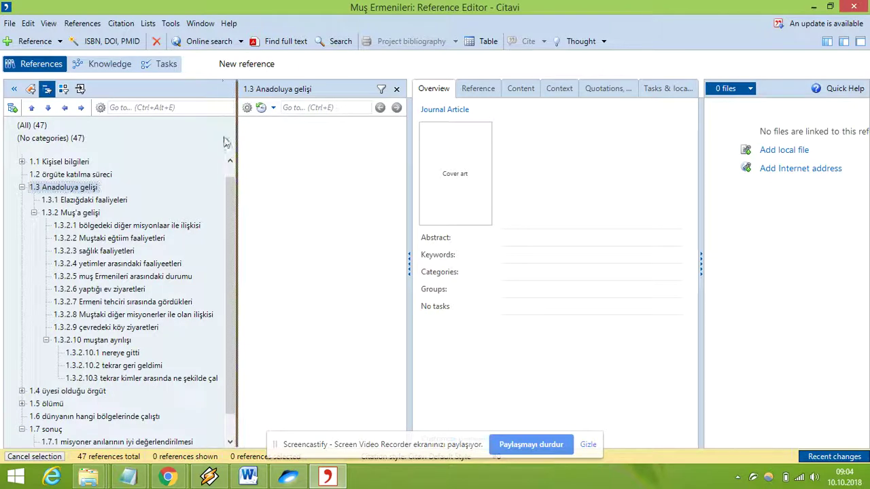
left_click_drag(237, 137, 210, 137)
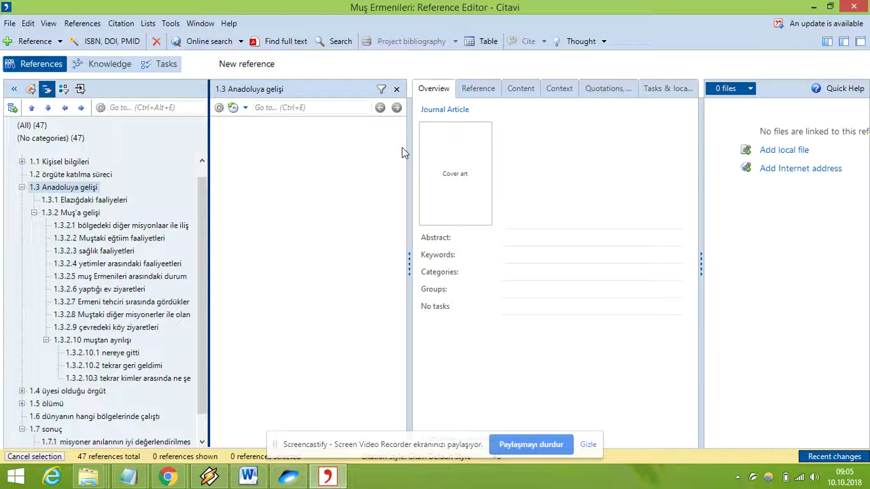
- Show the Content tab's abstract and table of contents, and widen the reference details pane
left_click(204, 195)
mouse_move(207, 198)
left_mouse_down()
mouse_move(208, 212)
mouse_move(204, 204)
left_mouse_up()
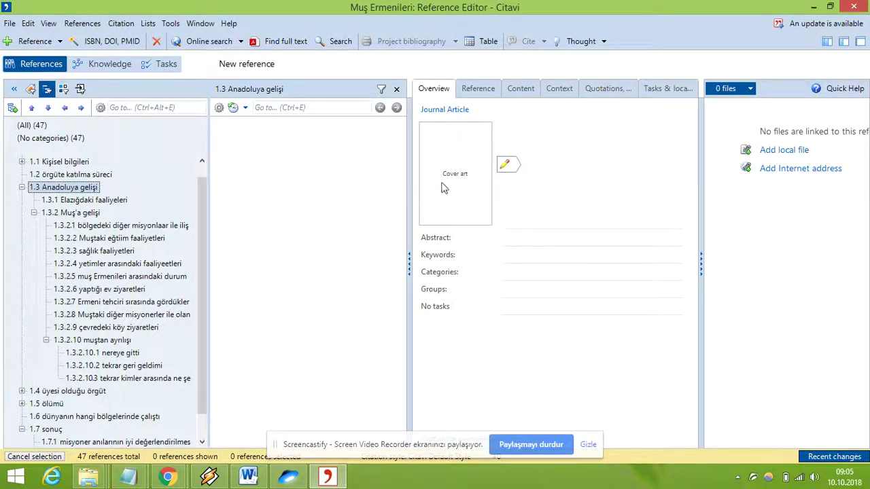
left_click(595, 91)
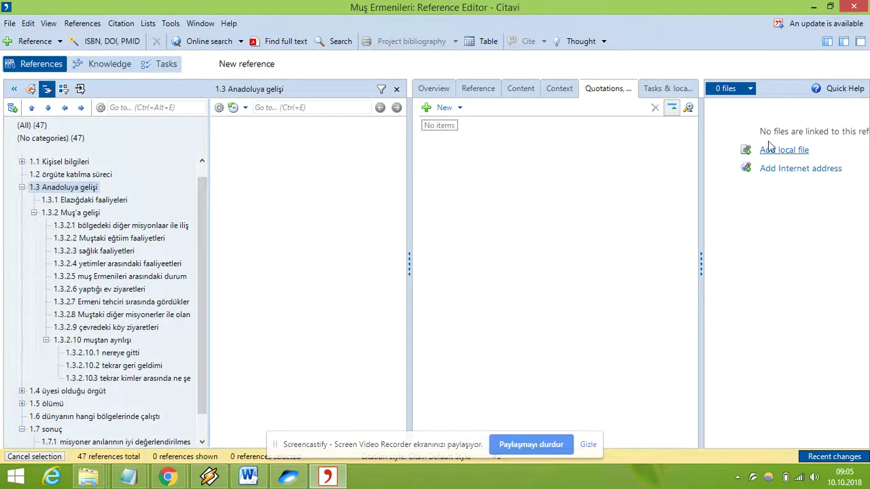
left_click(568, 95)
left_click(521, 91)
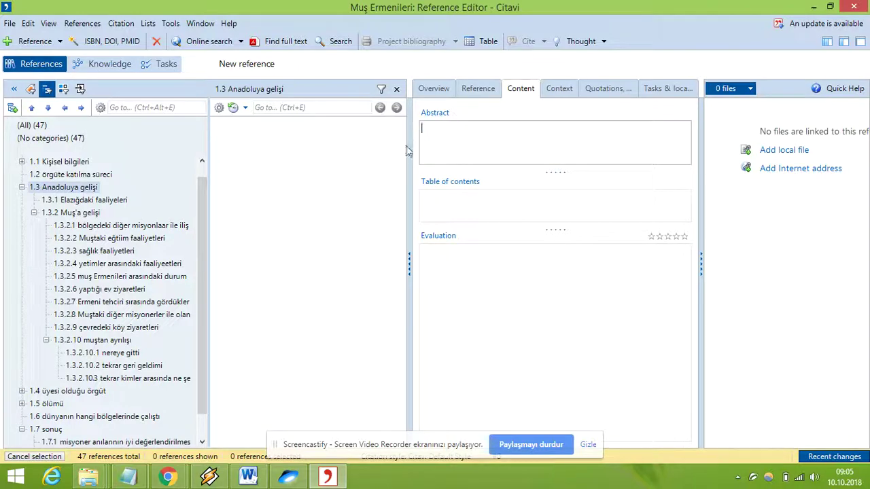
left_click_drag(409, 135, 394, 136)
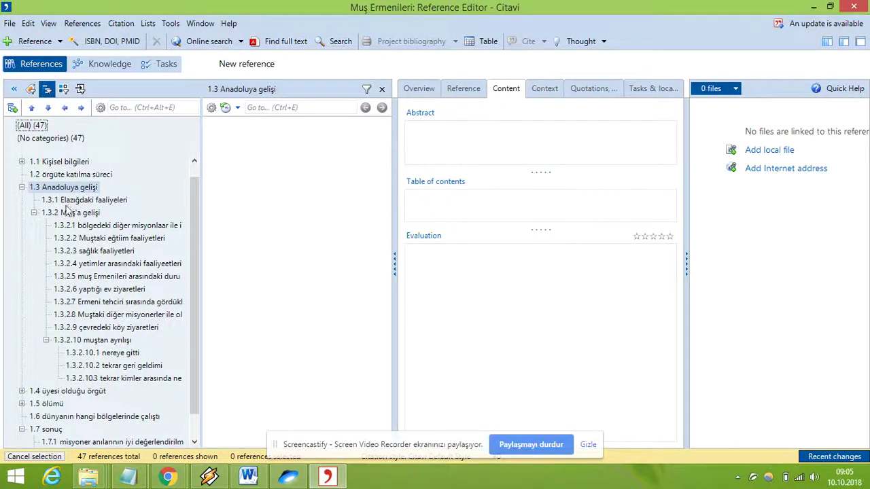
left_click_drag(200, 149, 205, 150)
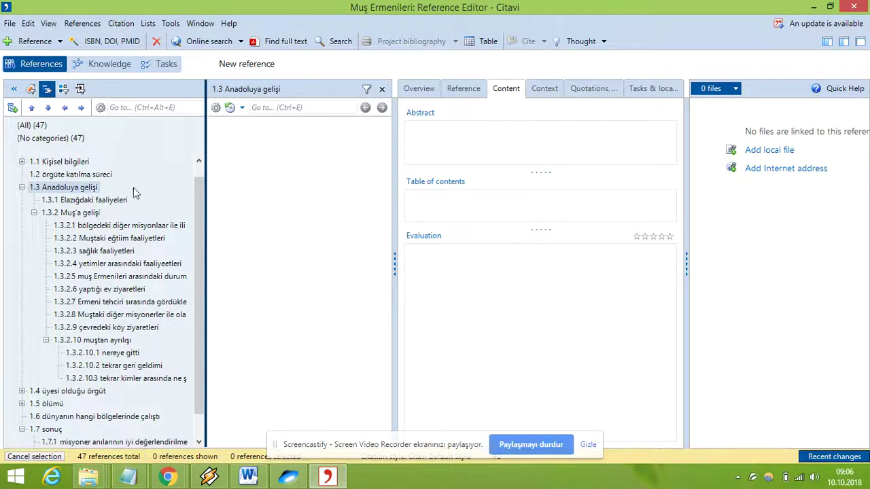
- Open the category tree context menu and the File menu, then close both without exporting
right_click(128, 143)
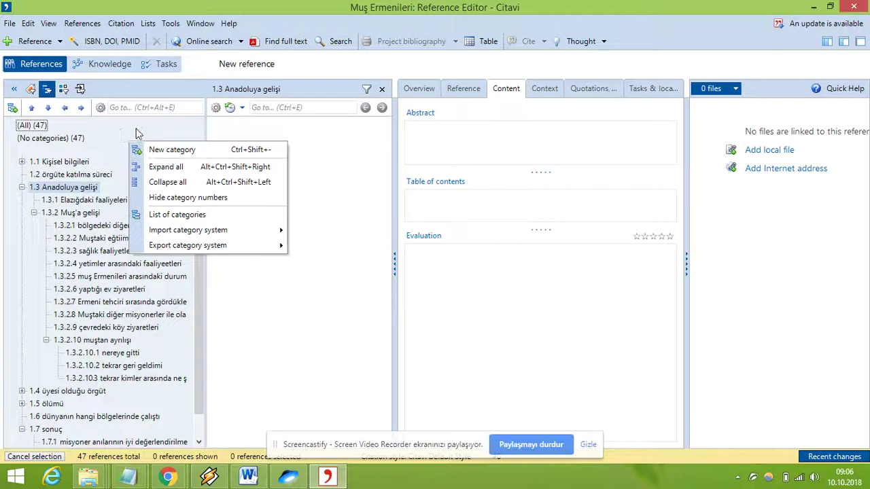
mouse_move(175, 250)
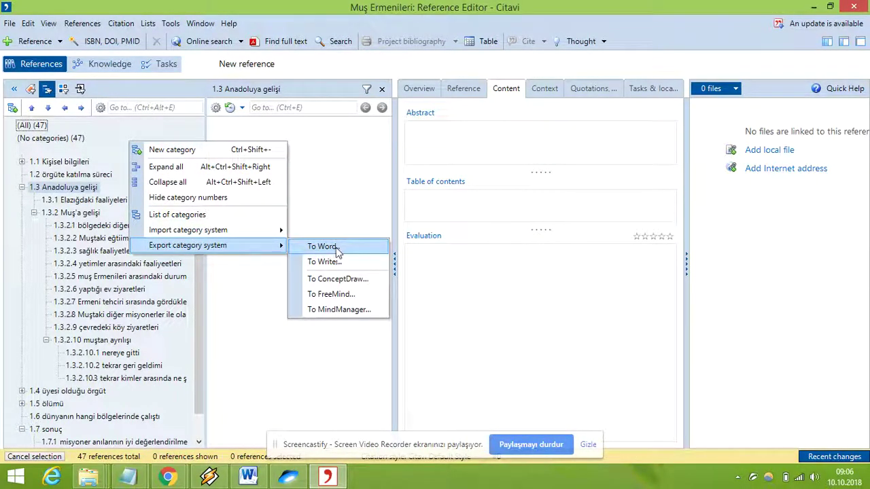
left_click(151, 131)
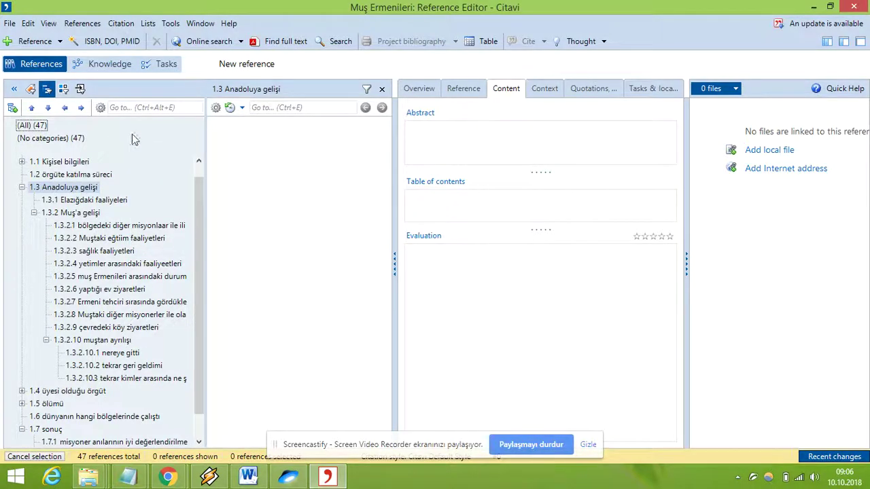
left_click(9, 25)
left_click(215, 242)
left_click(28, 23)
left_click(167, 204)
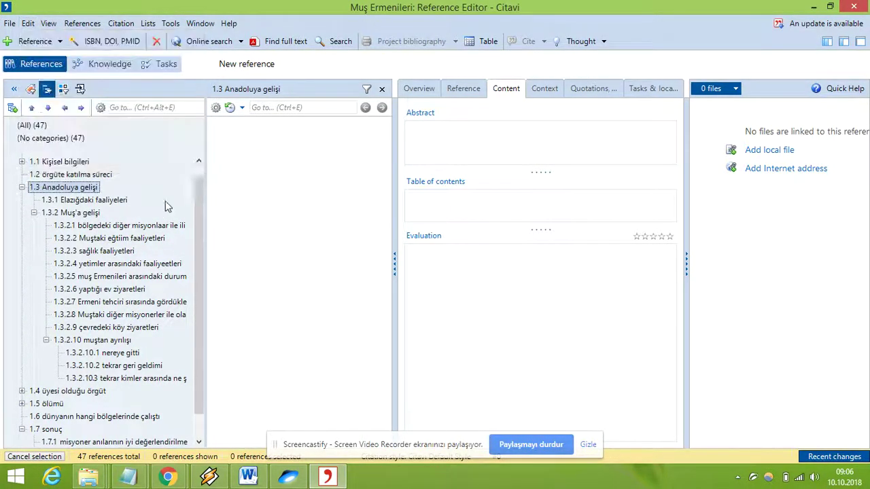
- Start Export category system > To Word, cancel the save dialog, and minimize Citavi and Chrome
right_click(122, 143)
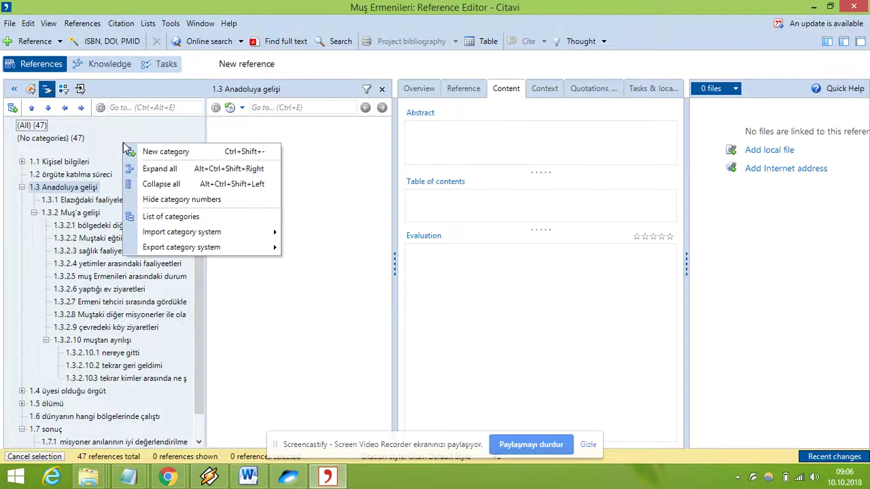
mouse_move(166, 250)
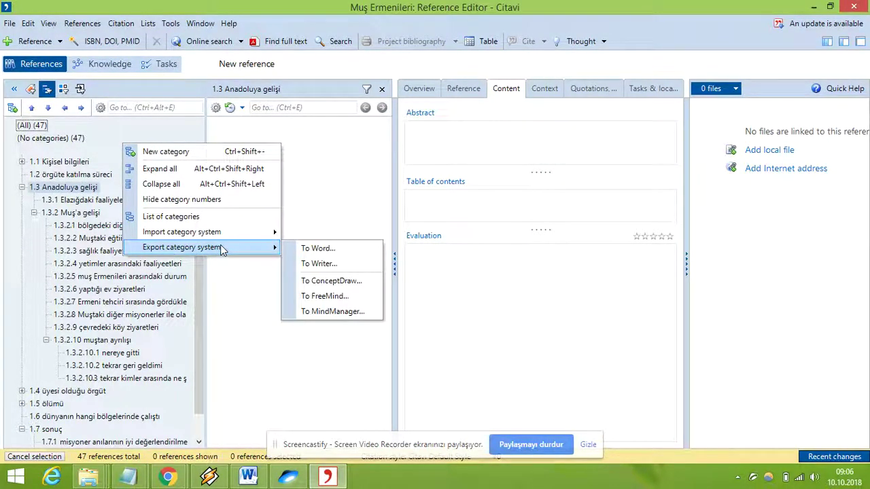
left_click(317, 249)
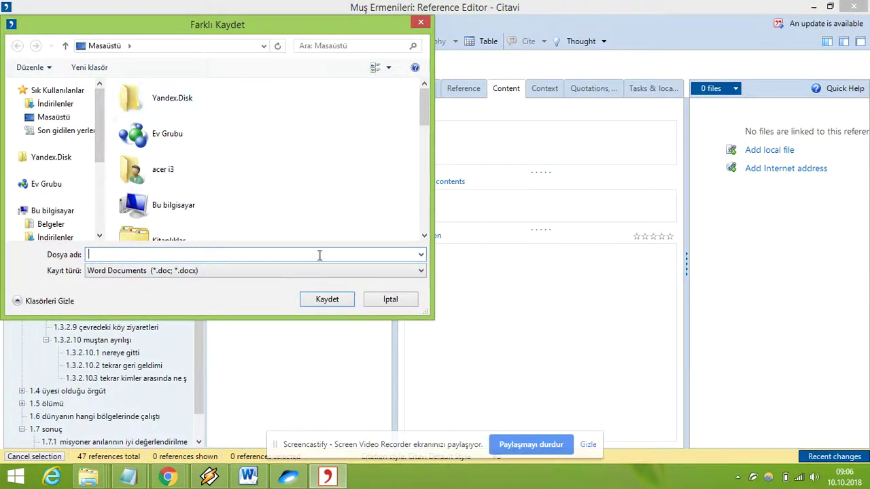
left_click(395, 301)
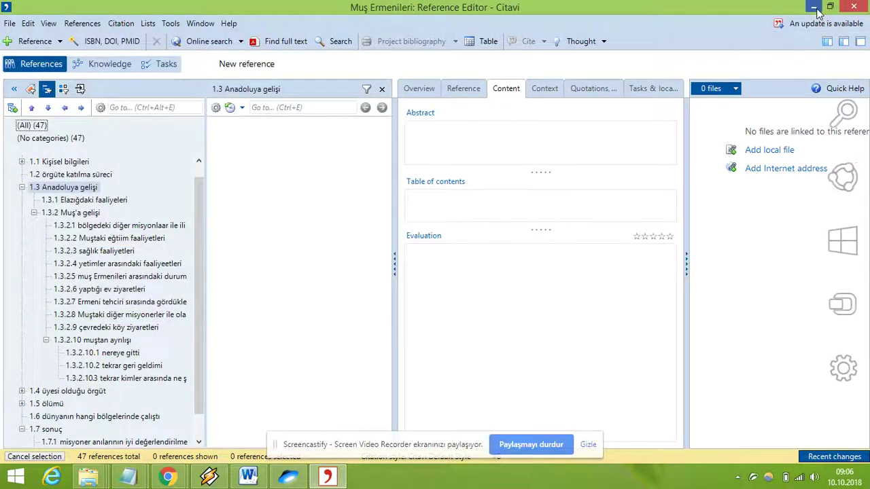
left_click(814, 8)
left_click(815, 8)
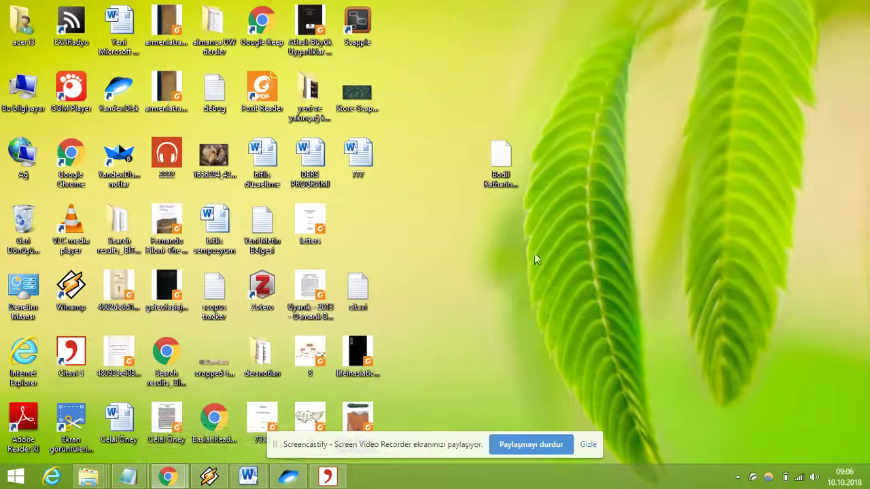
- Open the 777 document, disable the failing Citavi Word add-in, and close Word
left_click(362, 160)
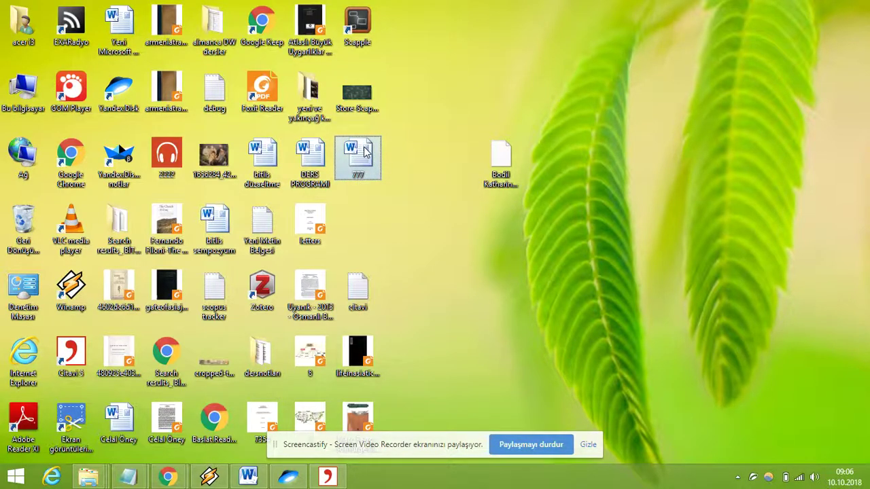
double_click(370, 155)
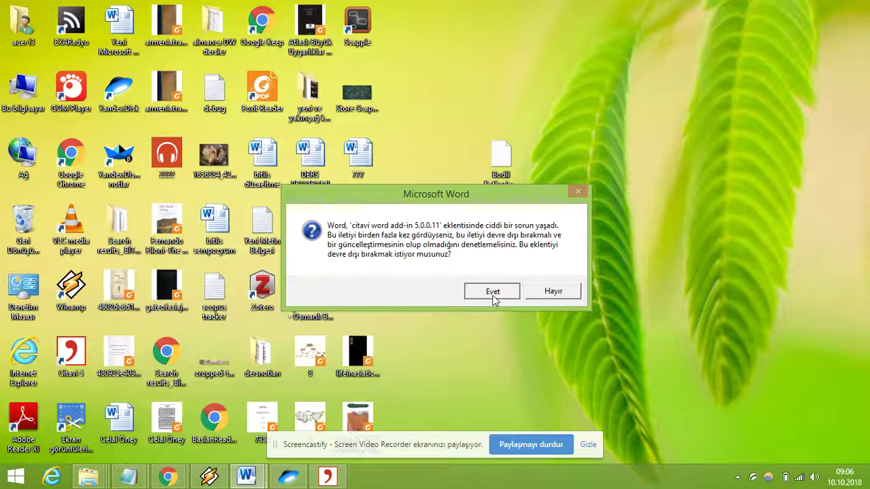
left_click(493, 296)
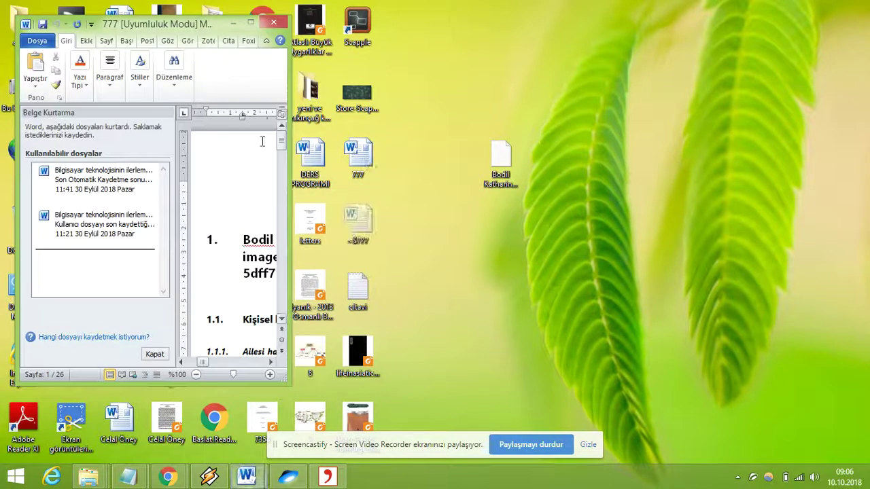
left_click(274, 23)
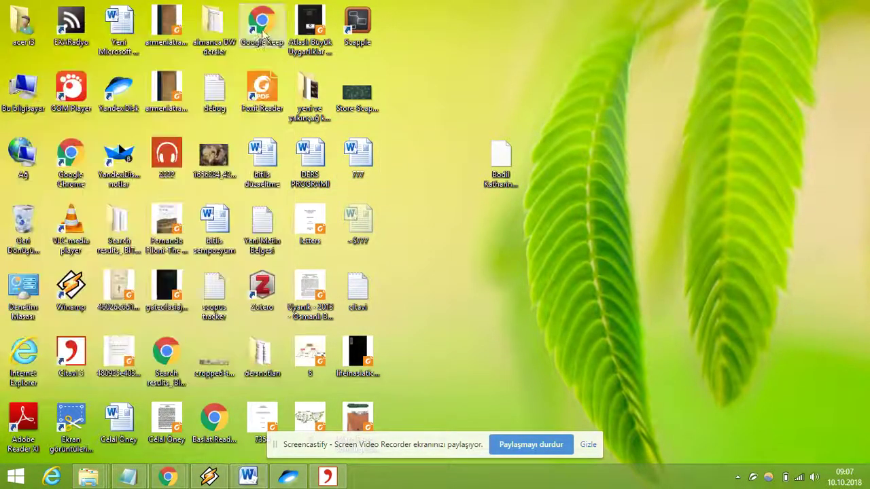
- Delete the 777 document from the desktop and restore Citavi
right_click(366, 158)
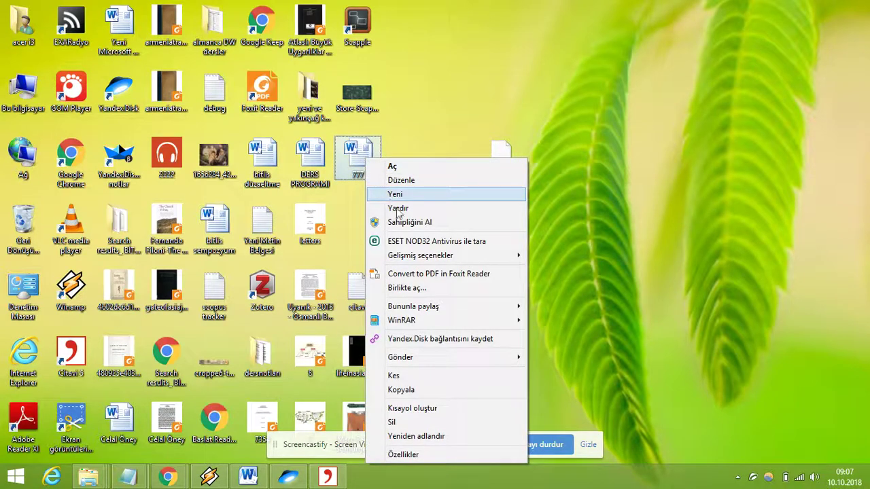
left_click(419, 424)
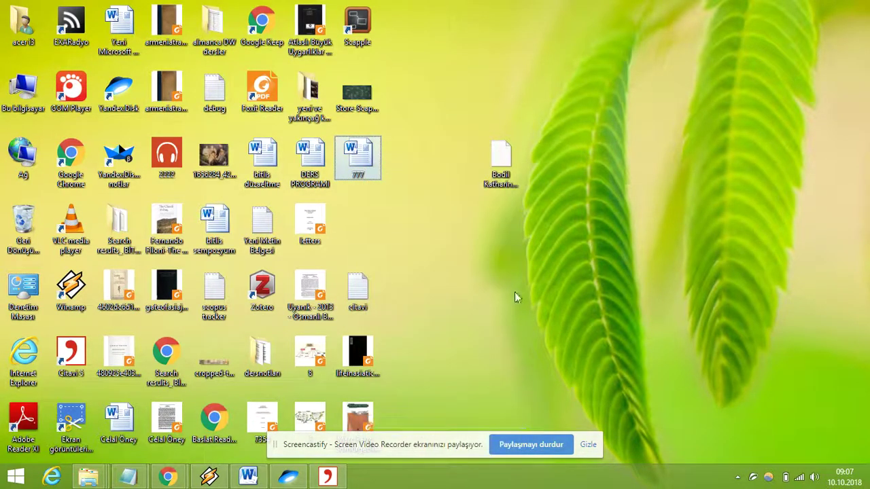
left_click(340, 478)
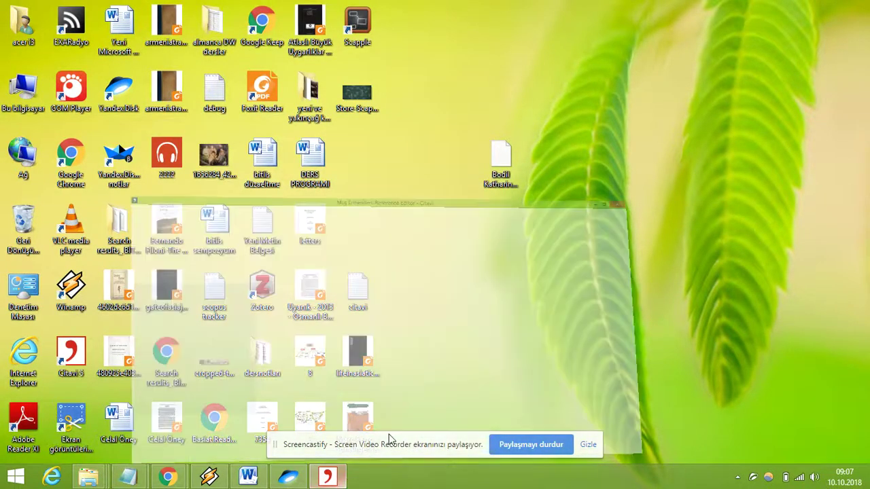
- Export the category system to Word as 77777 on the Masaüstü desktop and confirm completion
right_click(135, 146)
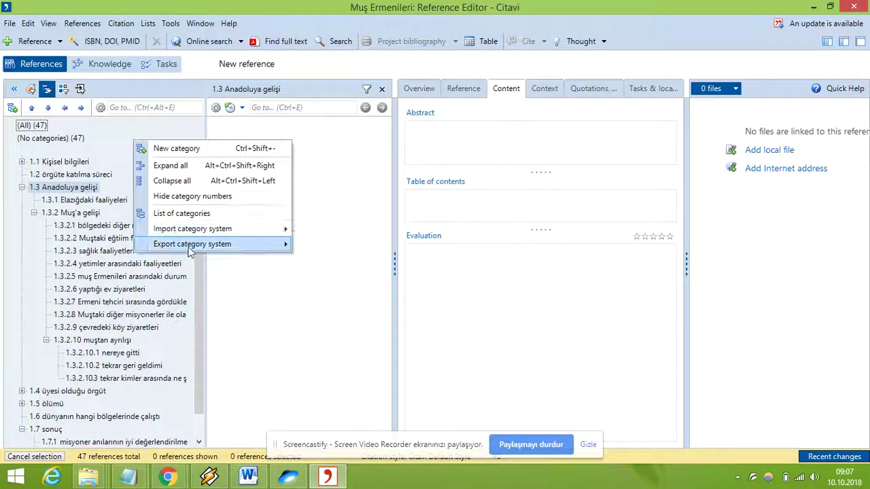
mouse_move(204, 243)
left_click(334, 242)
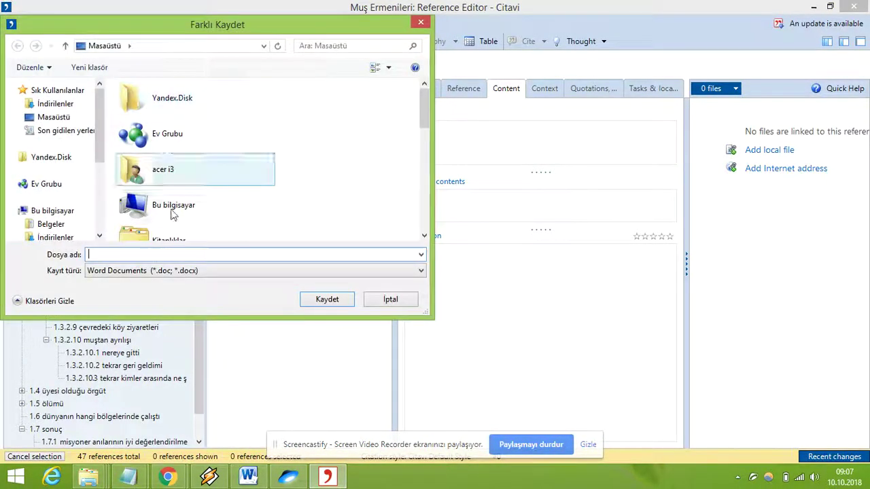
type("7")
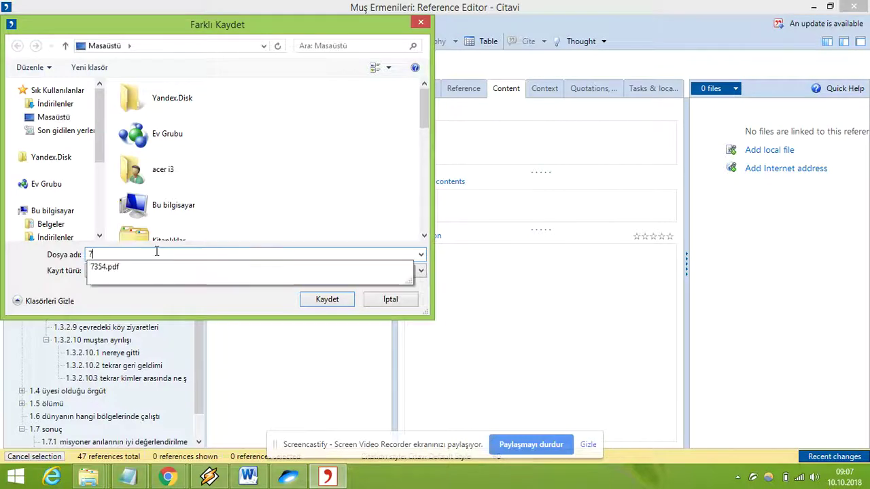
type("7777")
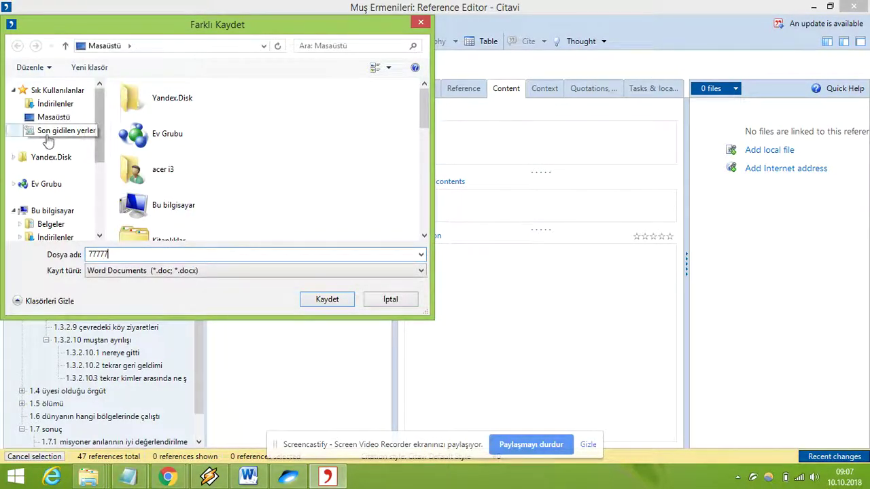
left_click(53, 117)
left_click(340, 303)
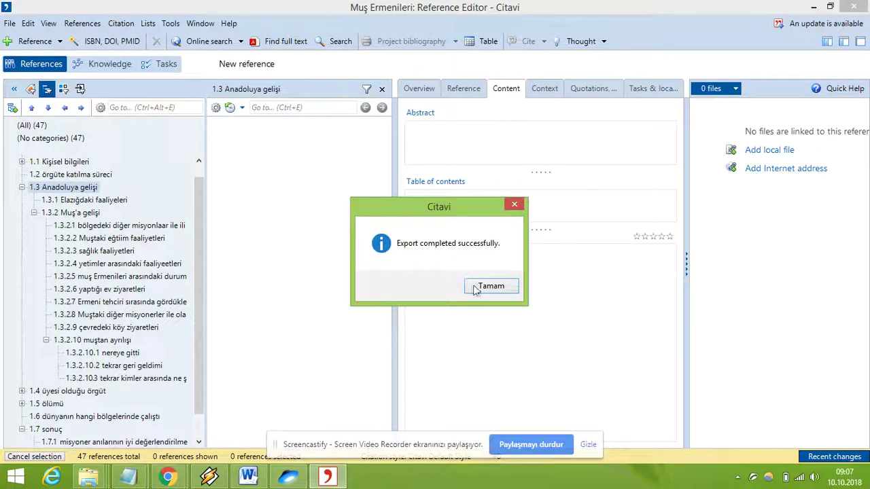
left_click(486, 287)
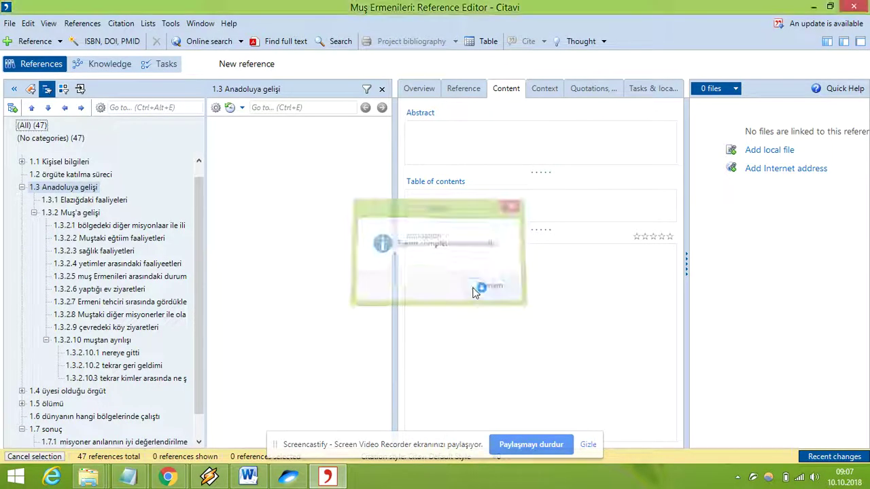
left_click(816, 6)
- Open 77777 maximized in Word and discard the Belge Kurtarma recovered files
double_click(360, 155)
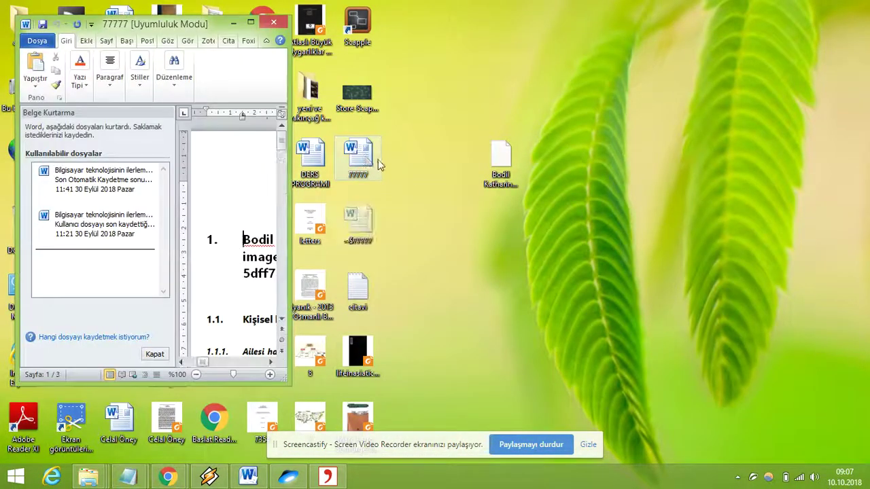
double_click(203, 25)
left_click(140, 438)
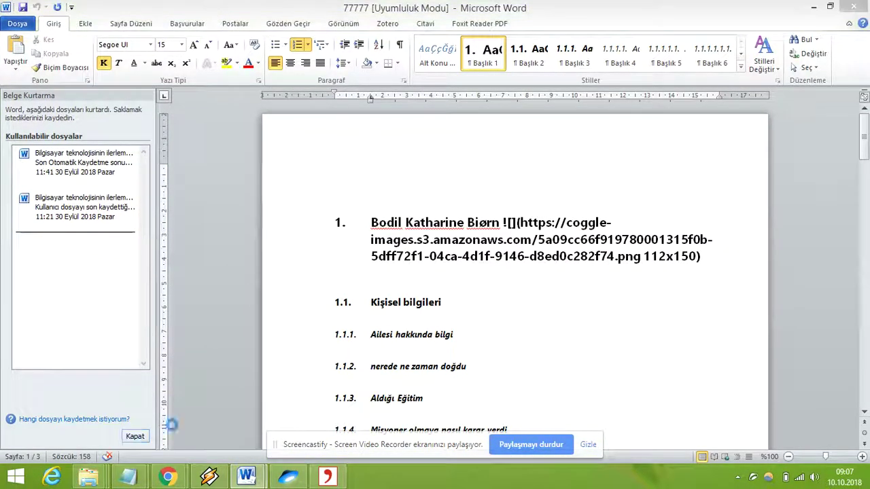
left_click(357, 197)
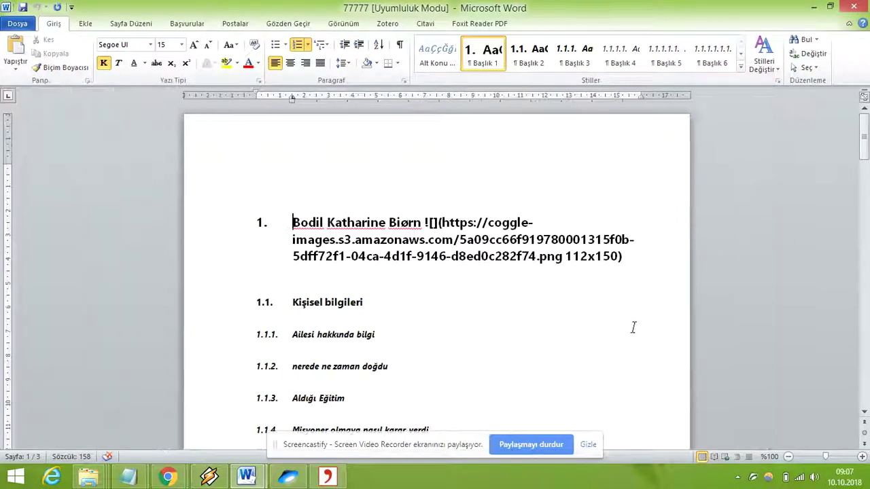
- Check the heading level of 1.1 Kişisel bilgileri at the document start
scroll(598, 298, "down", 3)
scroll(600, 305, "down", 1)
scroll(600, 305, "up", 2)
scroll(604, 308, "up", 1)
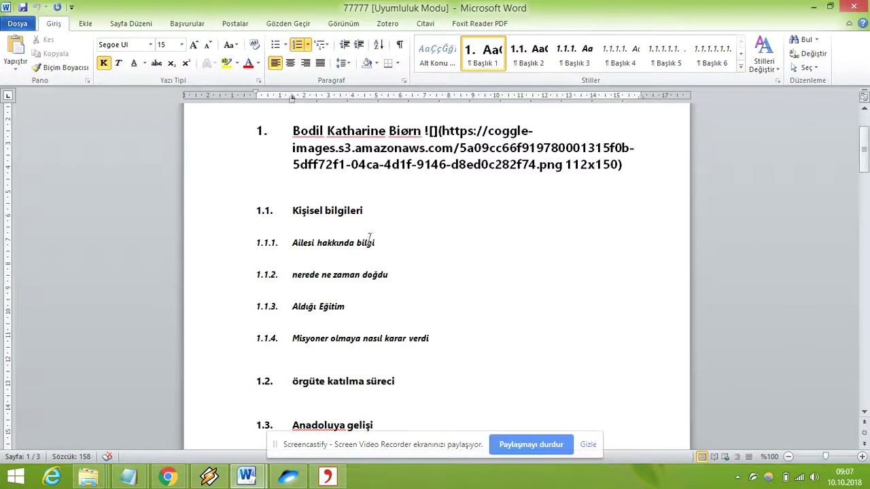
left_click(460, 213)
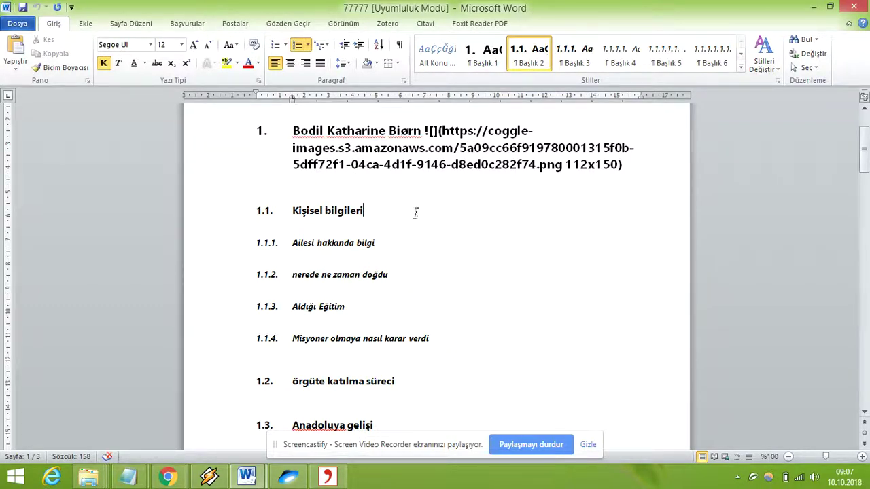
scroll(462, 208, "down", 3)
scroll(464, 221, "down", 5)
scroll(478, 221, "down", 2)
scroll(480, 223, "up", 3)
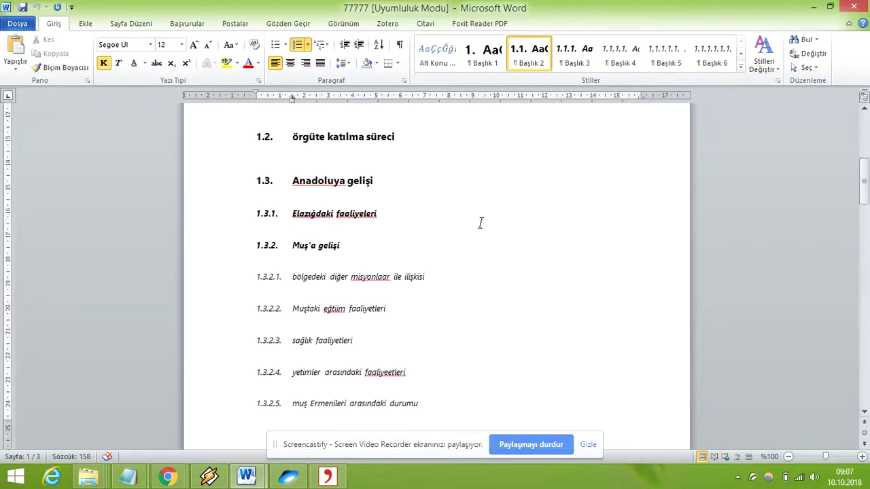
scroll(480, 223, "up", 2)
scroll(472, 231, "up", 2)
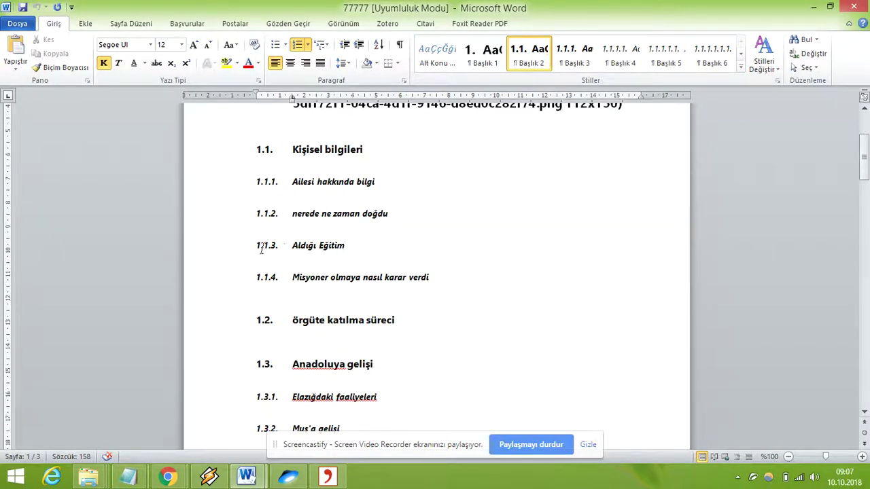
- Scroll through the numbered headings down to 1.5.2 Norveç arşivindeki resimler
scroll(346, 263, "down", 2)
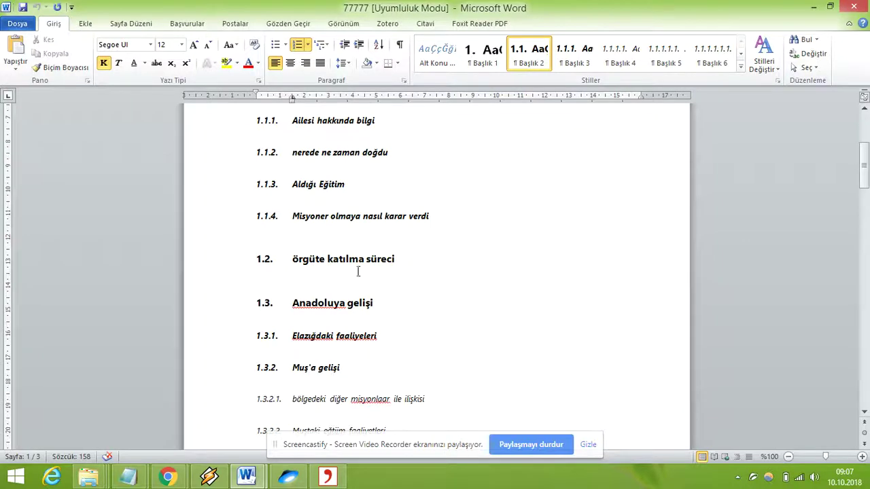
scroll(336, 266, "down", 1)
scroll(326, 283, "down", 1)
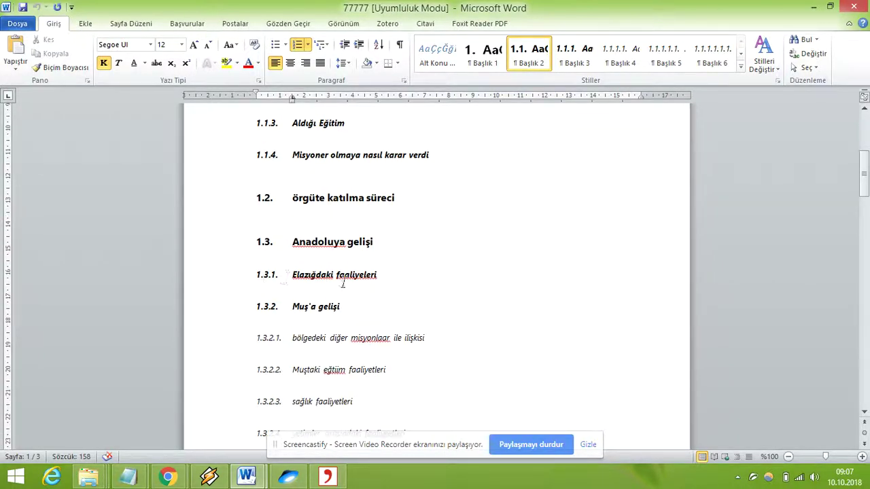
scroll(407, 274, "down", 3)
scroll(407, 273, "down", 2)
scroll(404, 276, "down", 5)
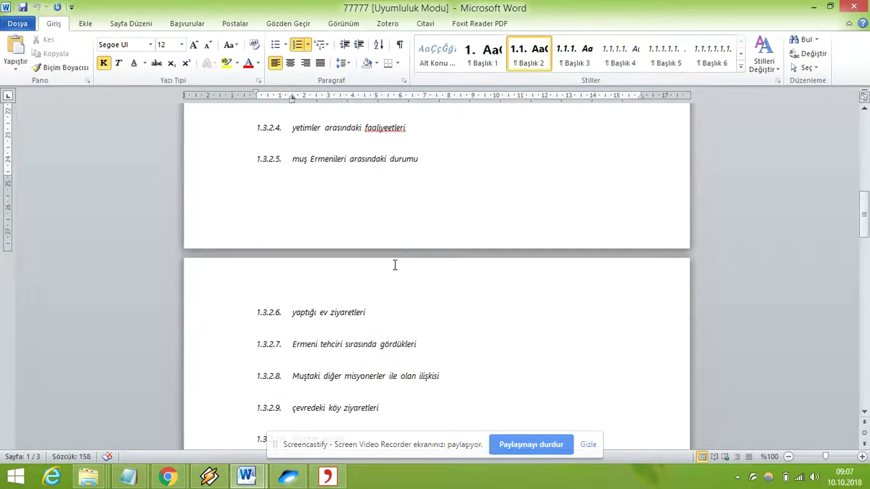
scroll(395, 265, "down", 4)
scroll(400, 292, "down", 2)
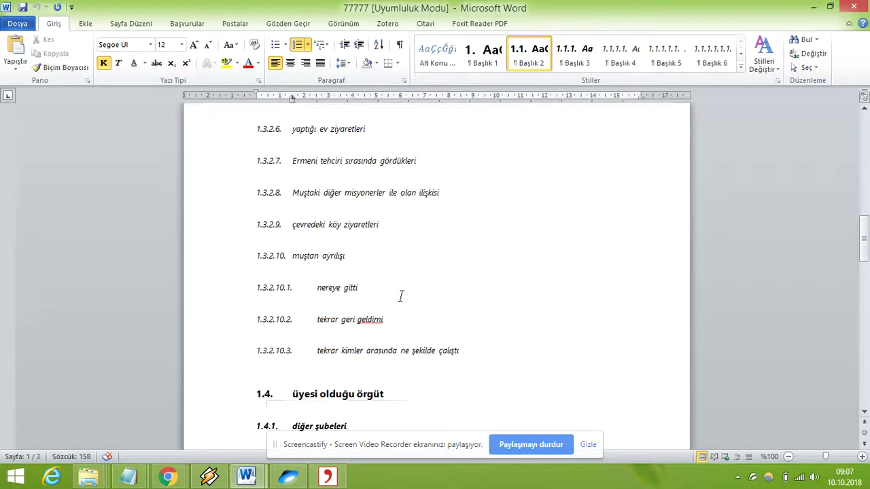
scroll(401, 297, "down", 1)
scroll(401, 297, "down", 2)
scroll(401, 297, "down", 5)
scroll(400, 300, "down", 2)
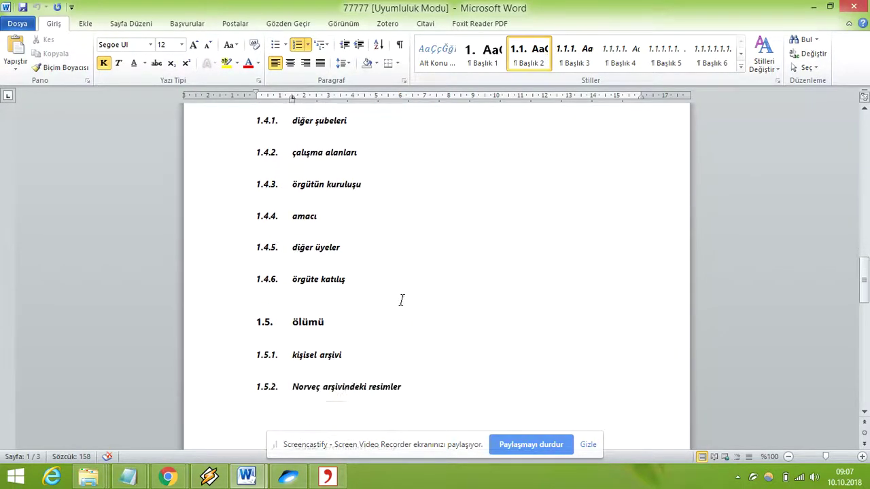
scroll(401, 299, "down", 2)
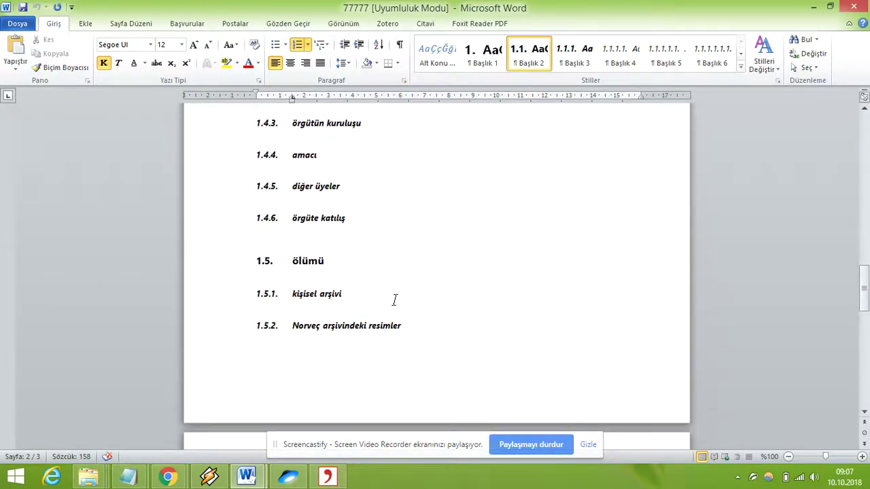
scroll(454, 246, "up", 2)
scroll(455, 231, "up", 2)
scroll(457, 228, "up", 2)
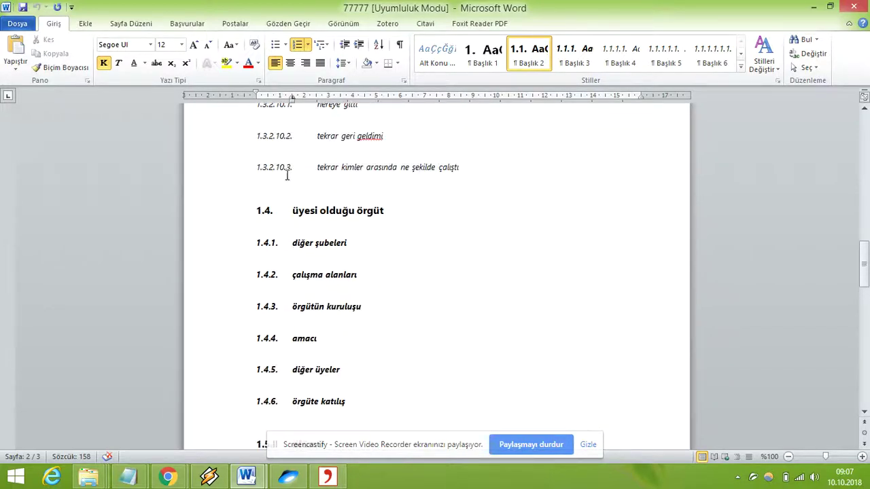
- Add body text 'sdsdsdsds sdsd sd sds ds dsd sd sds' beneath heading 1.4.1 diğer şubeleri
left_click(373, 242)
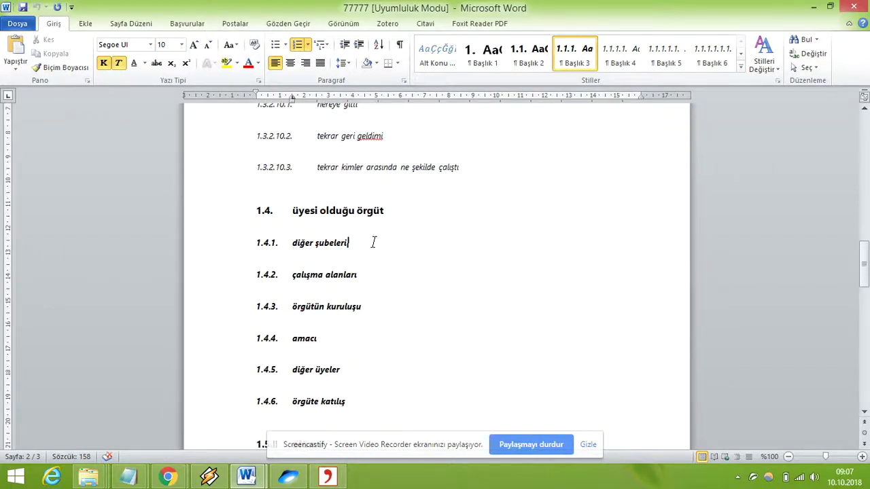
key("Return")
key("ctrl+shift+End")
key("Delete")
type("sdsdsdsd")
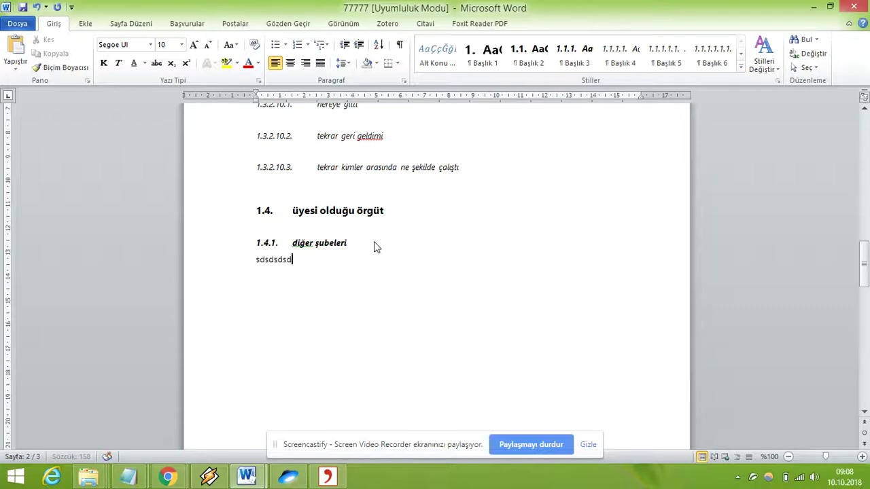
type("s sdsd sd sds ds dsd sd sds")
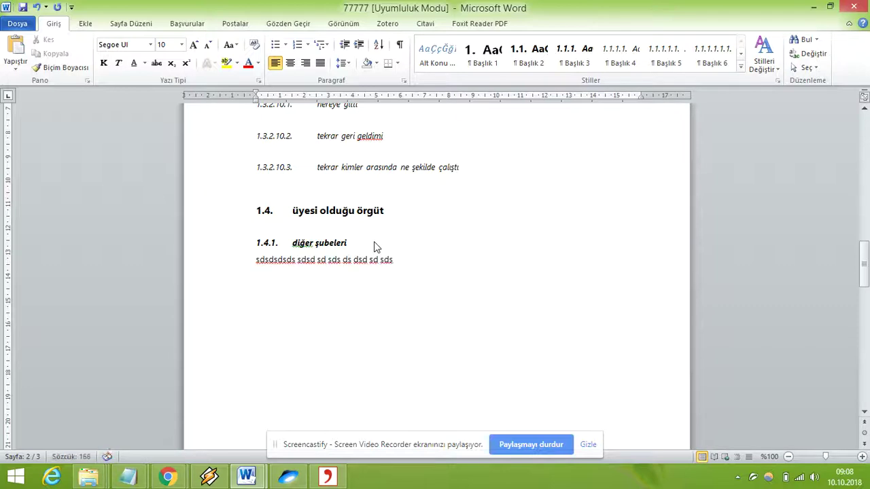
left_click(345, 23)
- Show the Navigation pane heading outline and widen it to read full titles
left_click(160, 68)
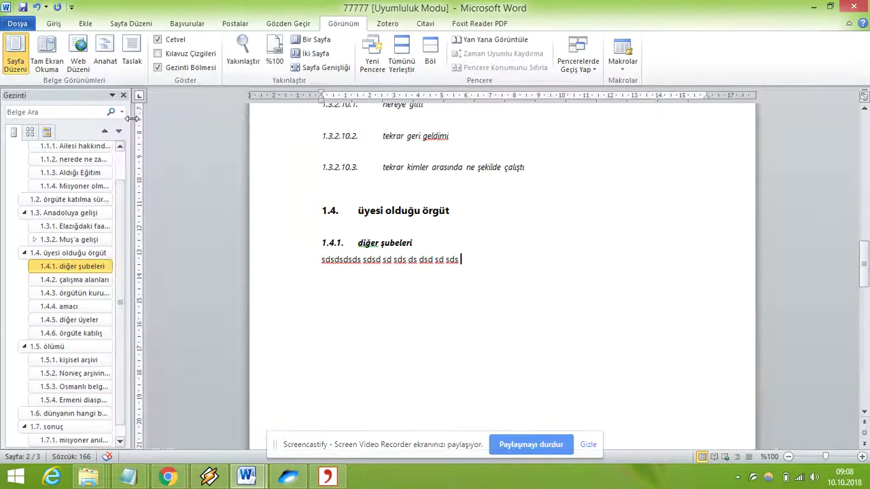
left_click_drag(128, 119, 257, 141)
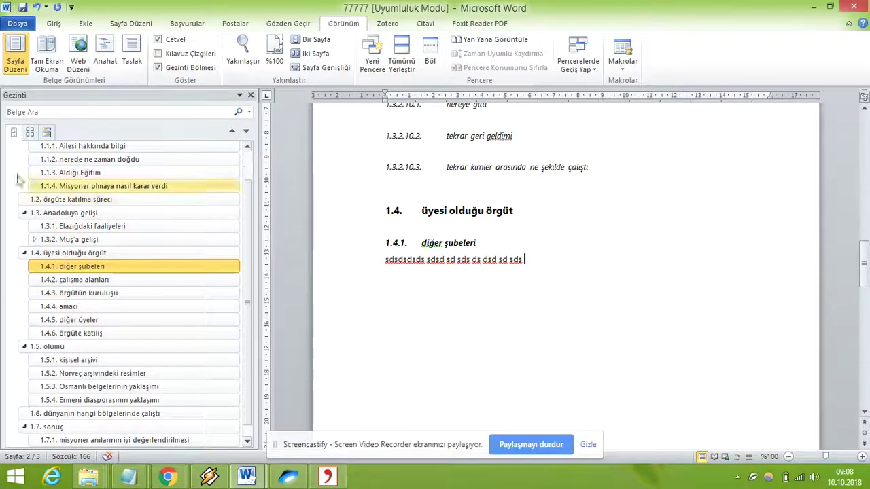
scroll(102, 187, "up", 2)
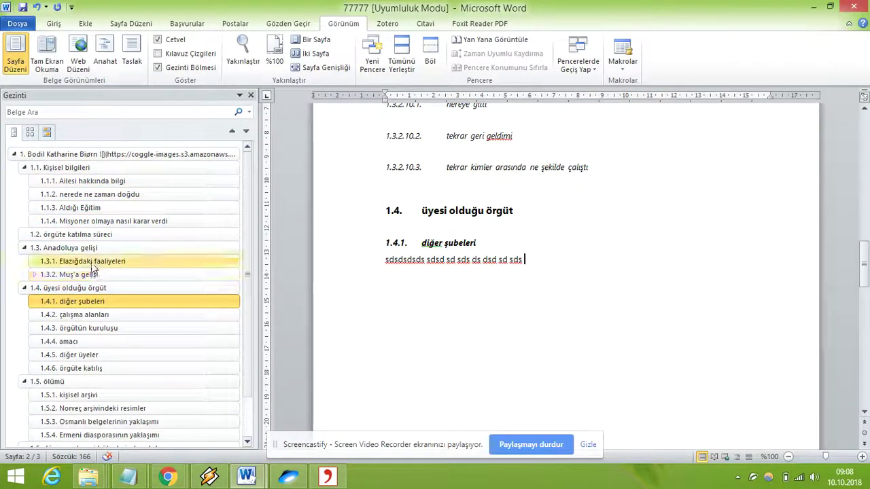
scroll(611, 245, "up", 3)
- Inspect the heading styles of 1.3.2.9, 1.3.2.8 and 1.4, then jump to 1.1.2
left_click(467, 164)
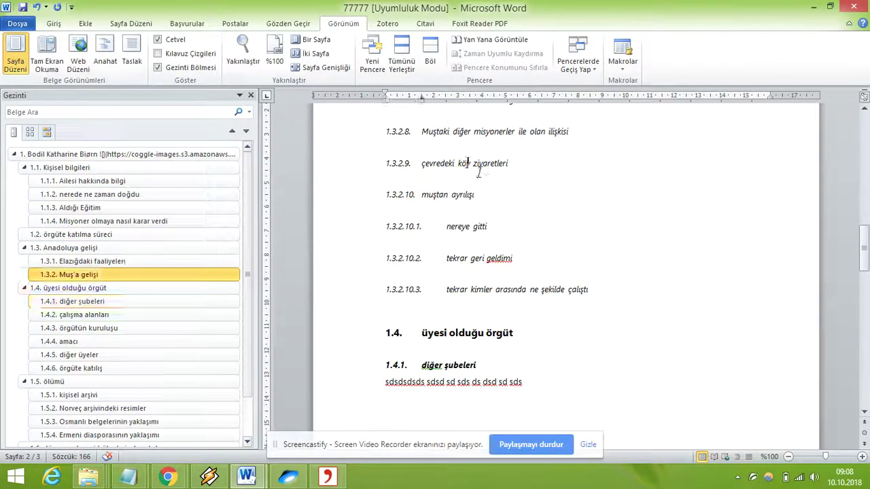
left_click(53, 23)
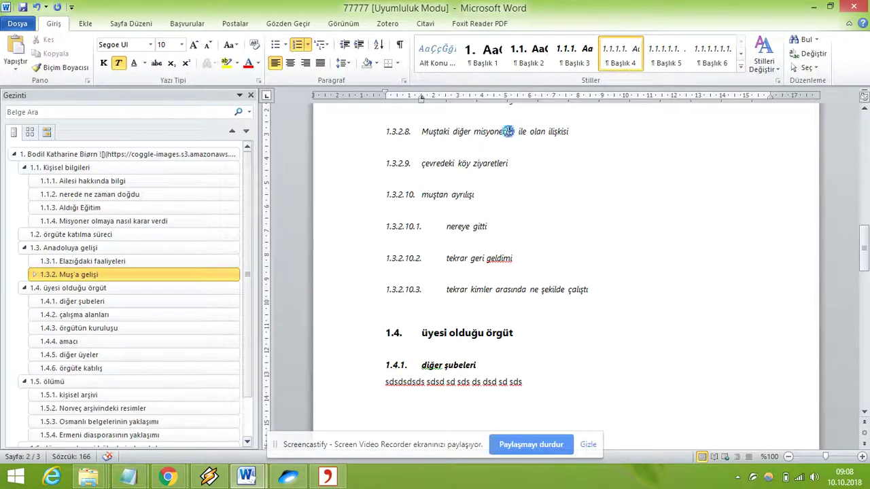
left_click(531, 131)
left_click(504, 333)
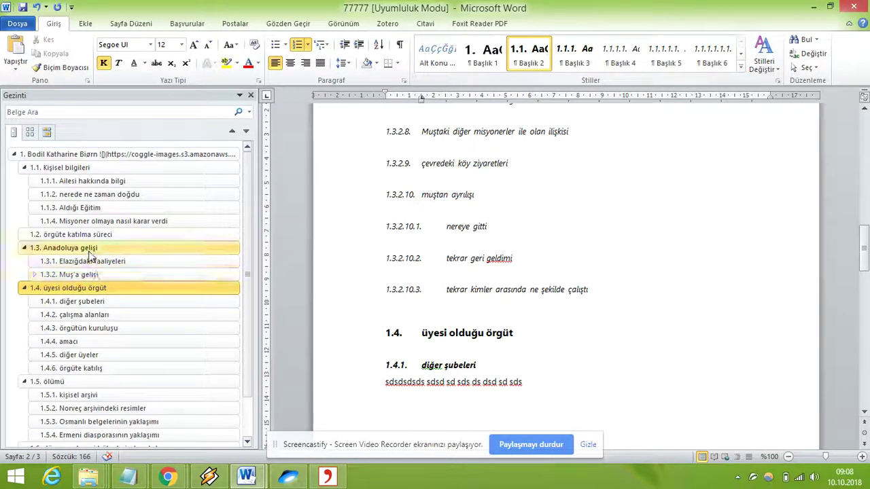
scroll(136, 258, "down", 1)
scroll(185, 249, "up", 1)
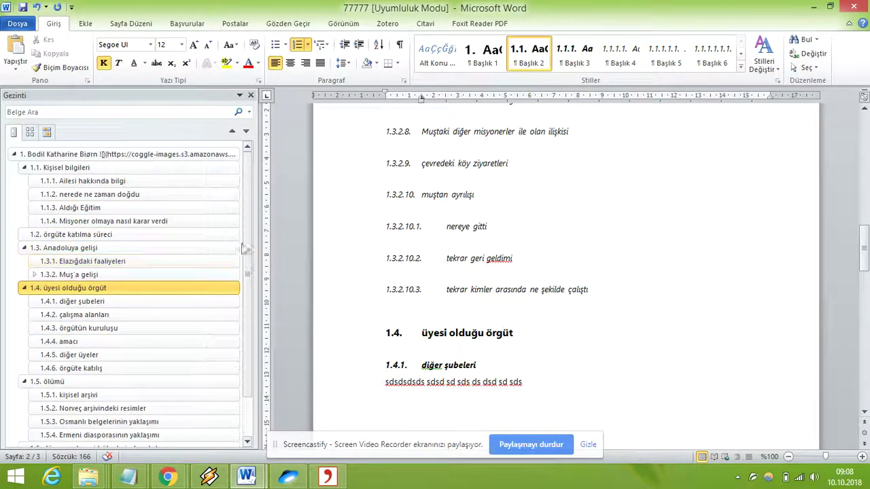
scroll(250, 258, "down", 1)
scroll(253, 280, "up", 1)
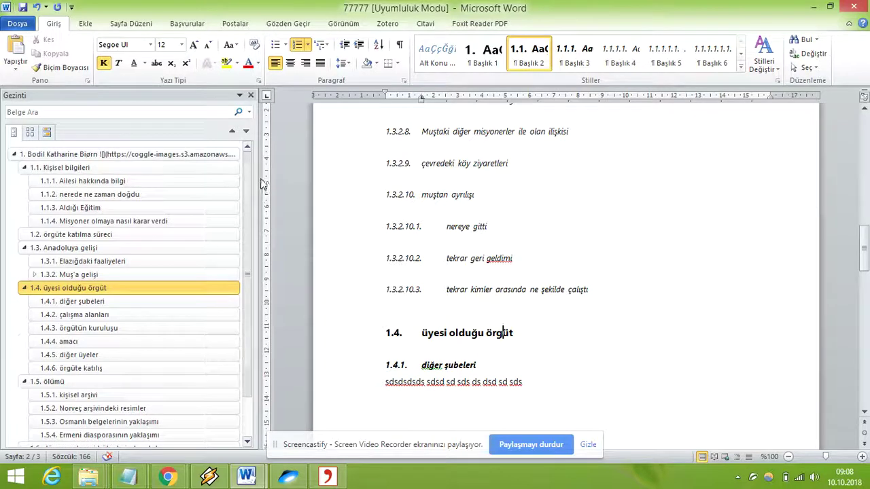
left_click(151, 194)
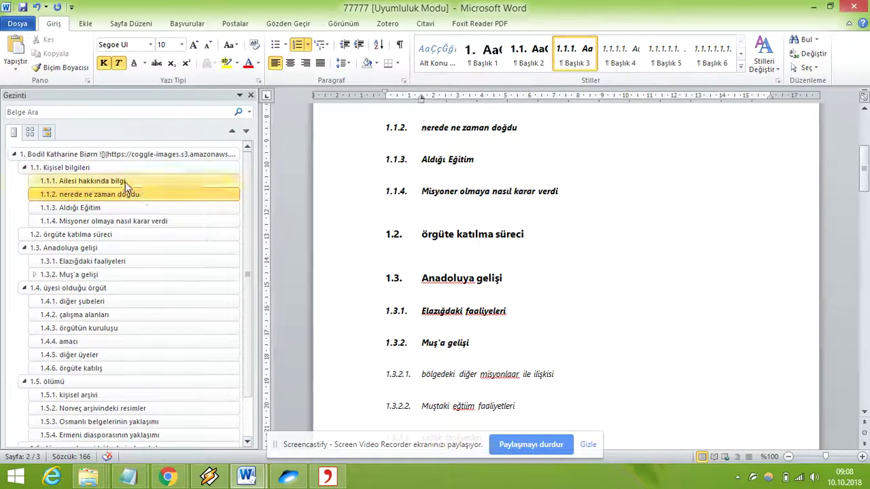
- Step through Navigation pane headings 1.1.1 to 1.3.2 Muş'a gelişi, expanding its subheadings, then minimize Word
left_click(126, 183)
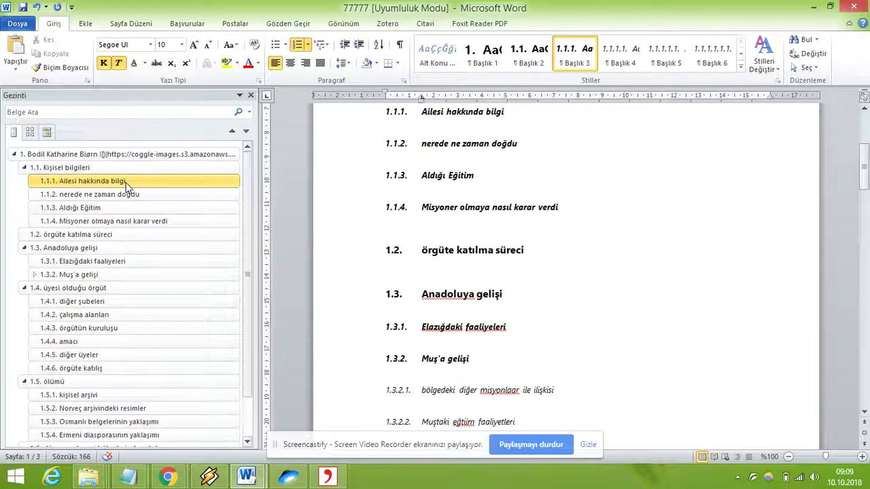
left_click(122, 195)
left_click(124, 208)
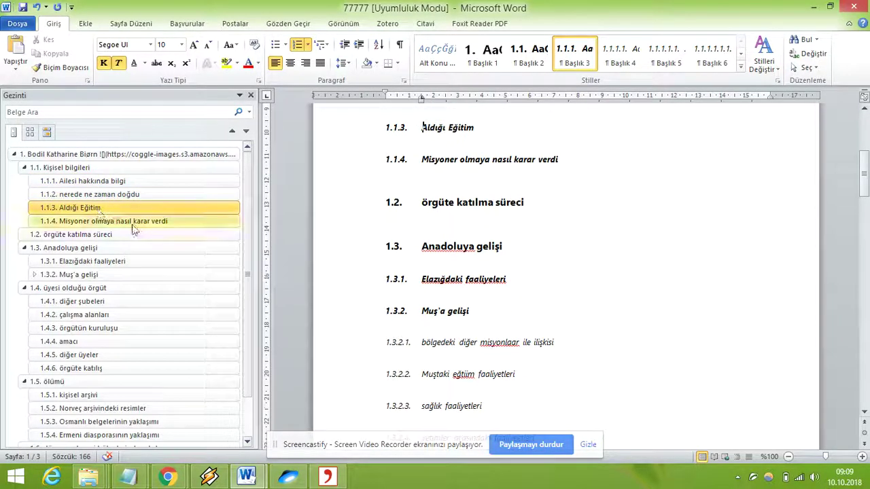
left_click(133, 223)
left_click(142, 235)
left_click(144, 249)
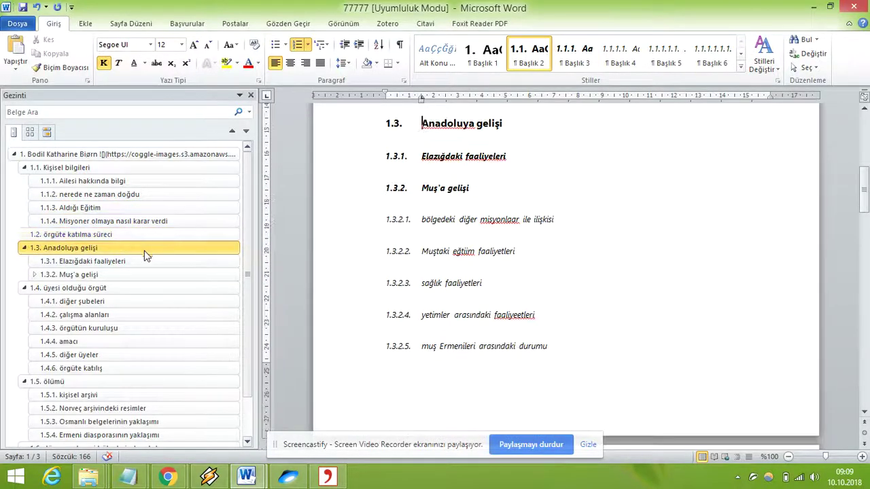
left_click(145, 262)
left_click(148, 275)
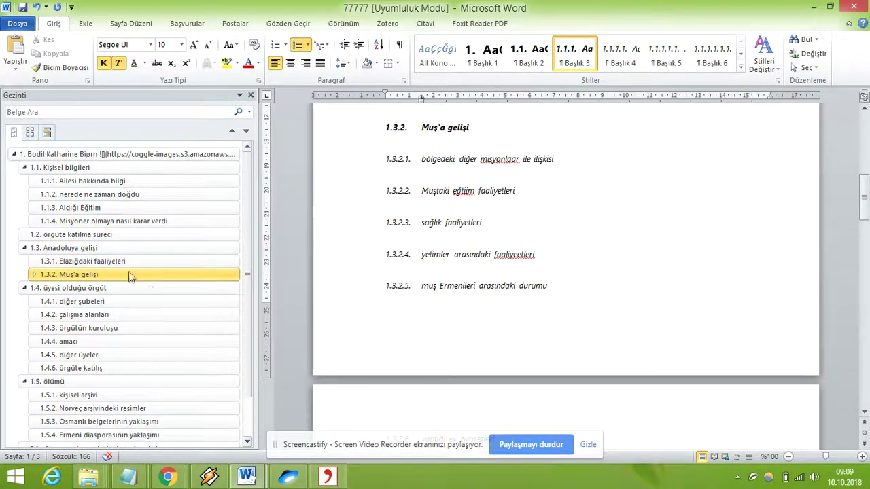
left_click(34, 274)
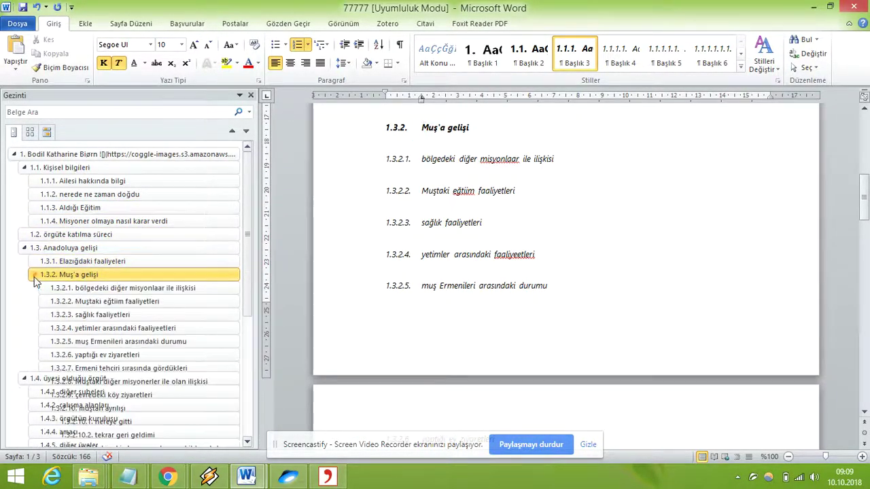
left_click(814, 7)
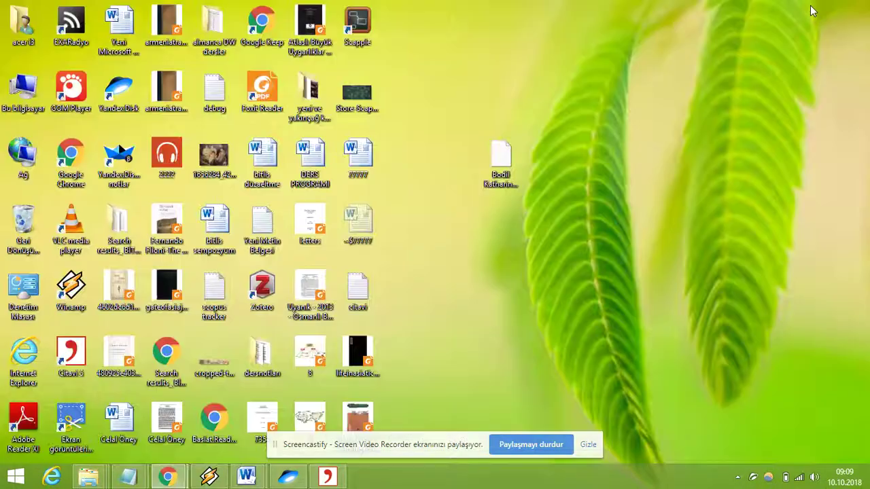
- Restore the Citavi Reference Editor, with 1.3 Anadoluya gelişi and its 1.3.2 subcategories expanded
left_click(327, 477)
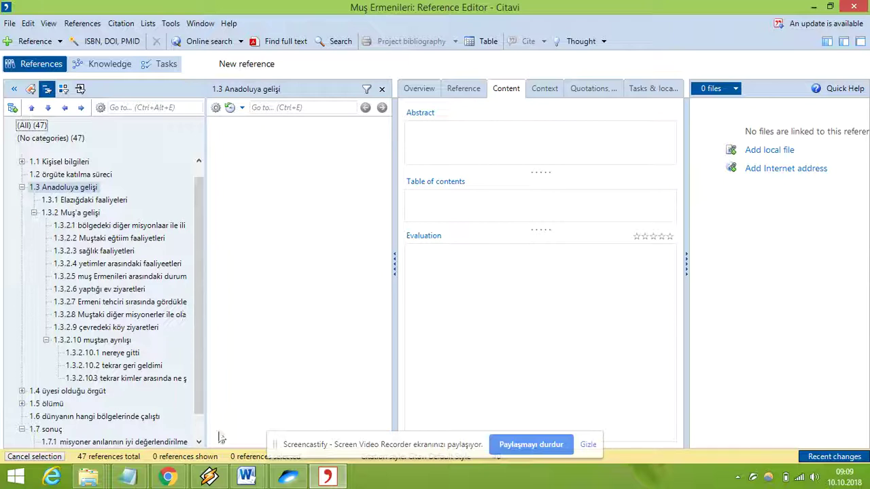
- In Word's 77777 document, select the long first heading at the top, then return to Citavi
key("alt+Tab")
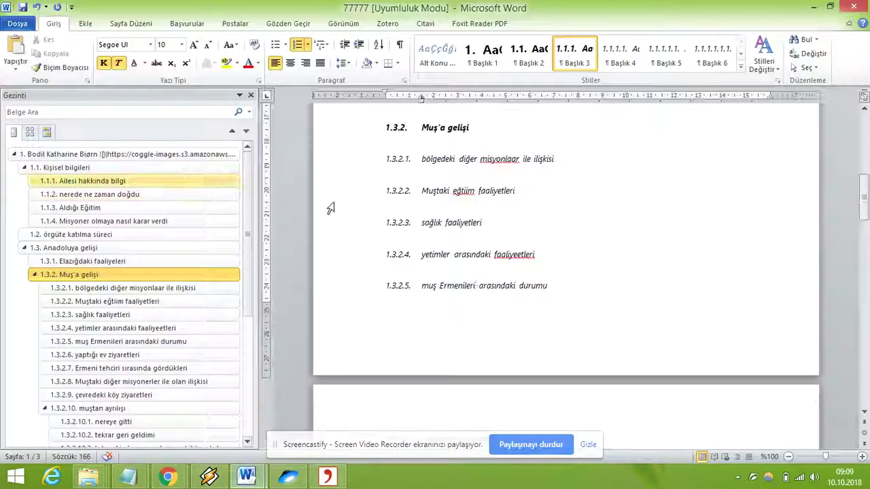
scroll(515, 277, "up", 5)
scroll(515, 280, "up", 4)
scroll(487, 276, "up", 5)
scroll(487, 276, "down", 3)
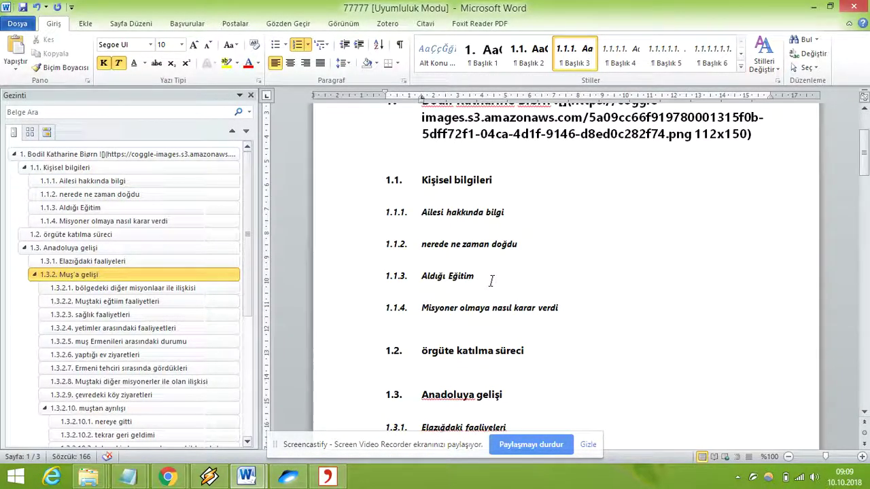
scroll(398, 228, "up", 3)
left_click_drag(753, 257, 379, 216)
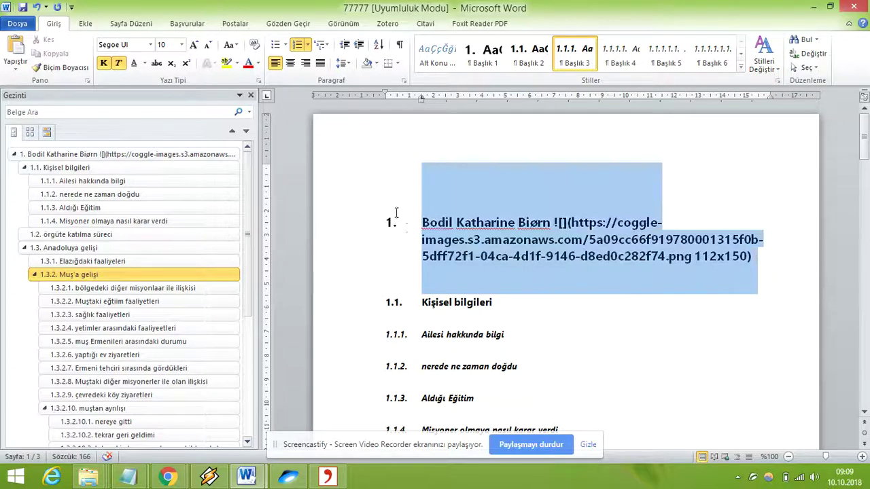
left_click_drag(443, 225, 439, 224)
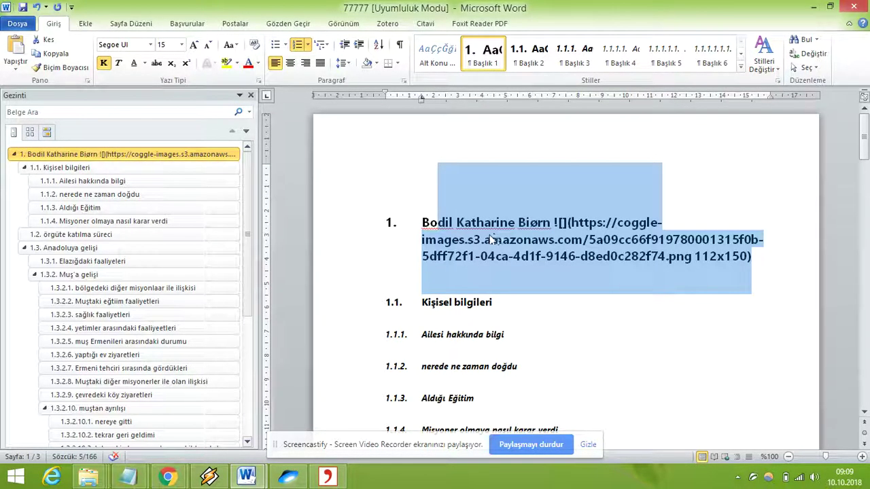
left_click(329, 476)
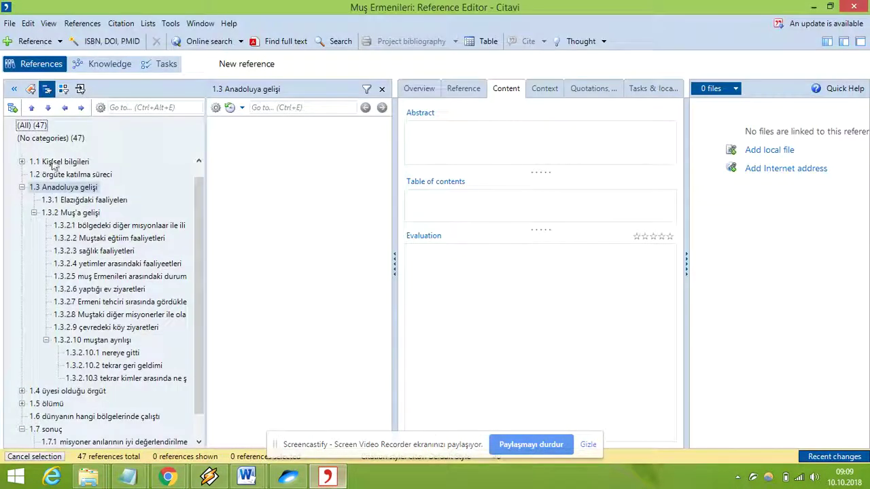
- List the 47 references under (No categories) and briefly expand 1.1 Kişisel bilgileri
left_click(52, 140)
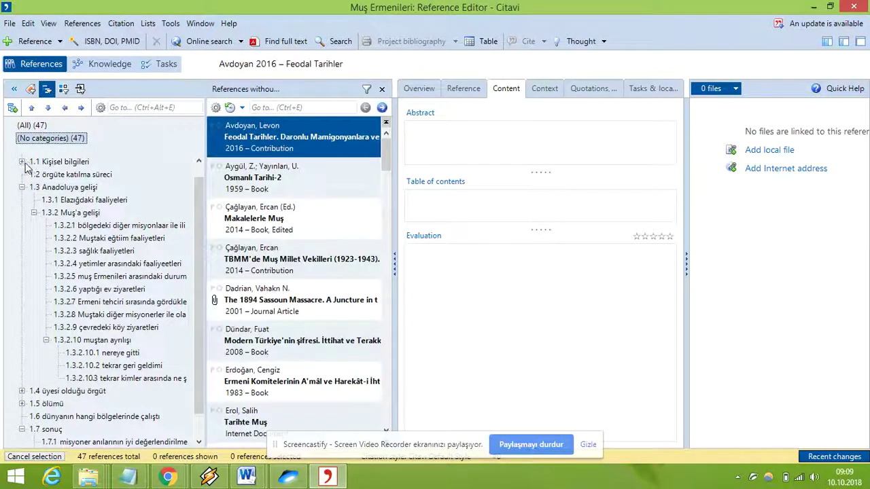
left_click(21, 162)
left_click(22, 162)
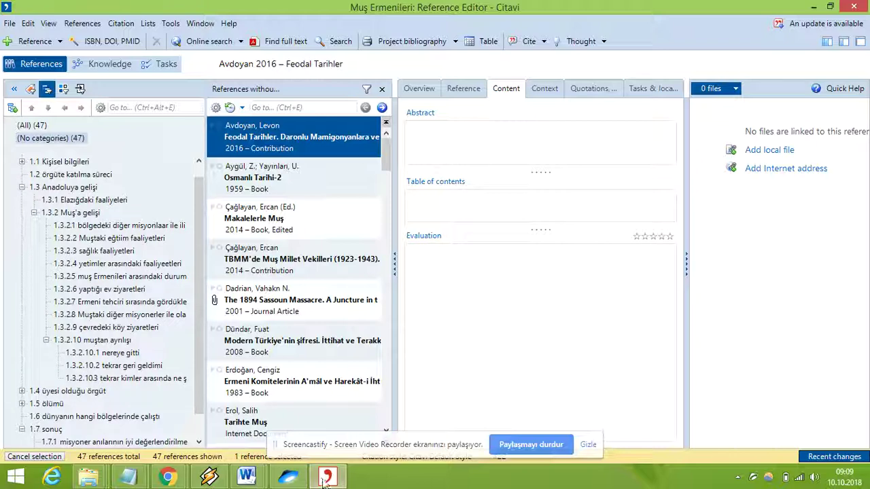
- Scroll Word's 77777 document down to 1.3 Anadoluya gelişi with subheadings 1.3.2.1–1.3.2.5
mouse_move(246, 476)
left_click(328, 435)
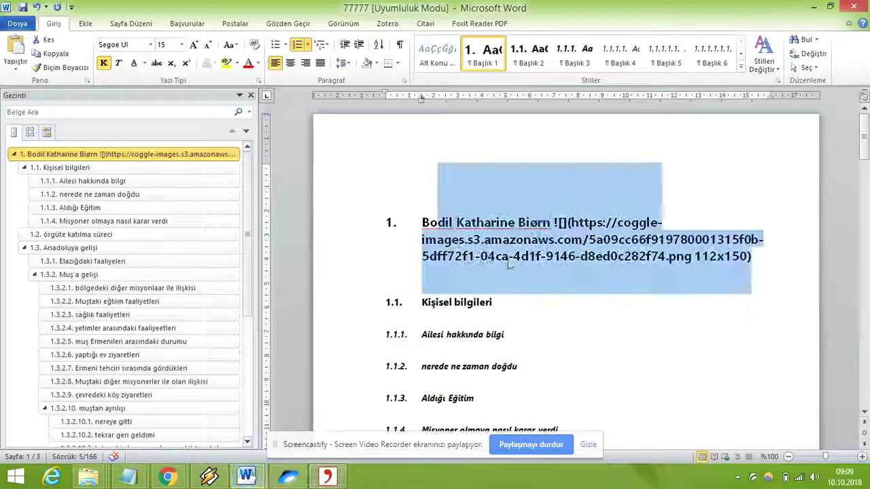
left_click(604, 360)
scroll(627, 344, "down", 1)
scroll(567, 379, "down", 5)
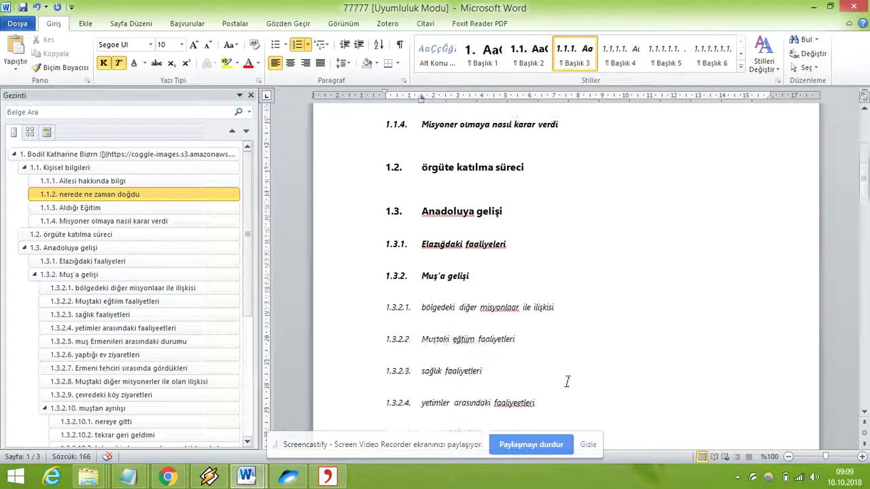
scroll(557, 377, "down", 3)
scroll(557, 379, "up", 1)
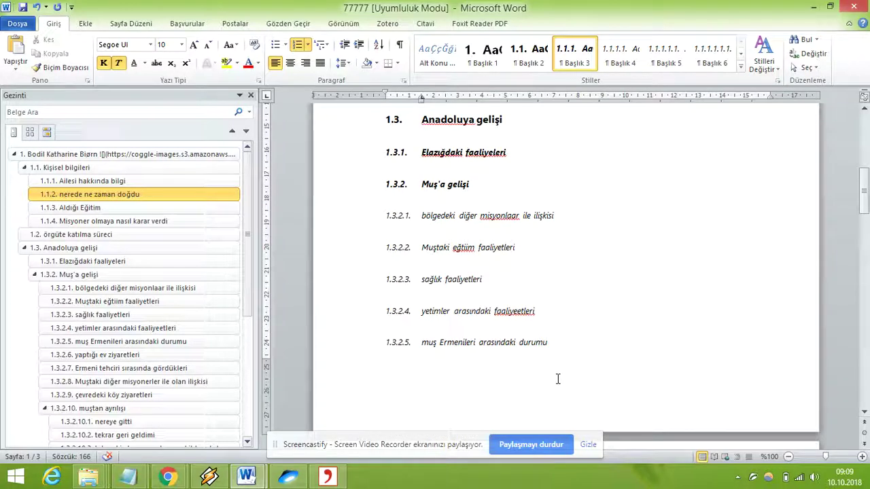